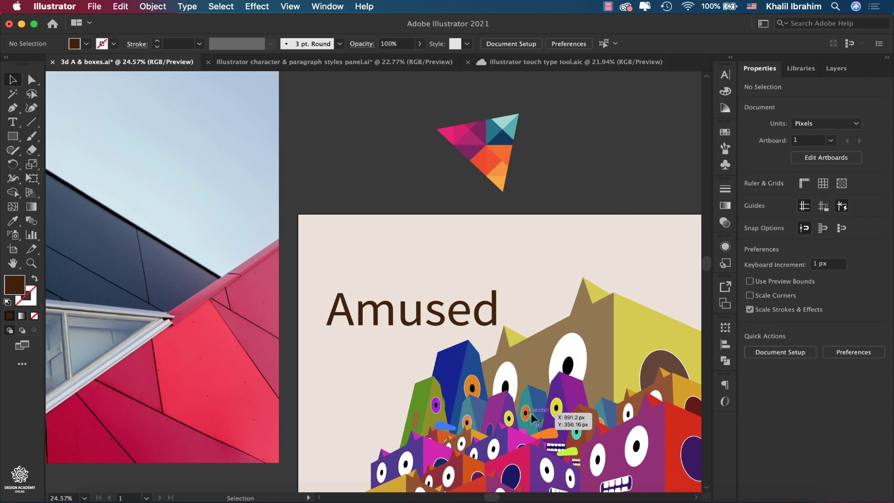
Select the monster artwork group and bring up Recolor Artwork with its colour wheel
{"action": "left_click", "coordinate": [623, 371]}
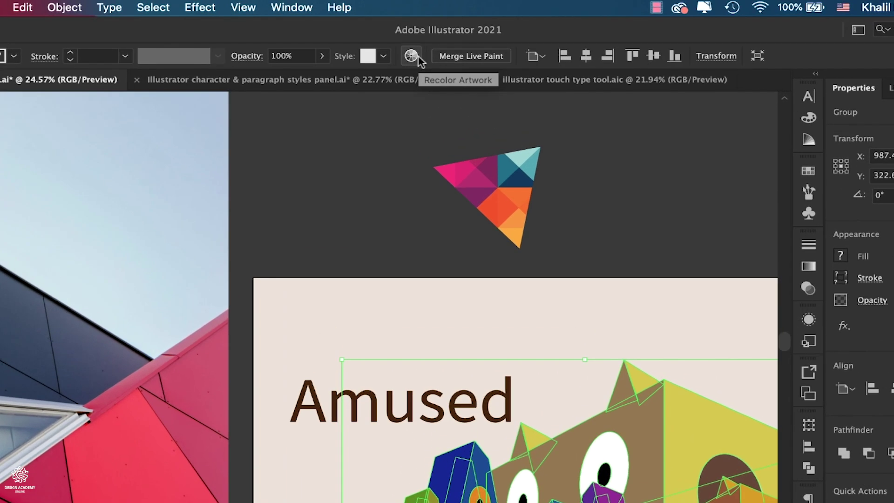
{"action": "left_click", "coordinate": [305, 10]}
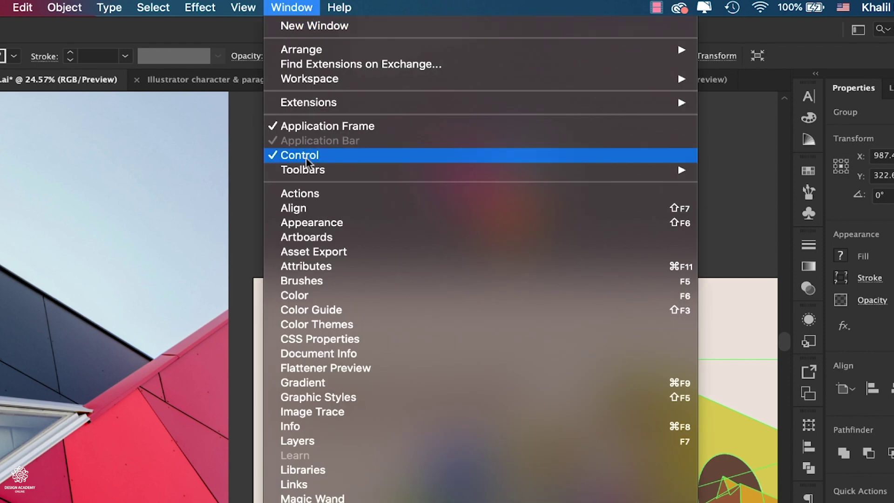
{"action": "left_click", "coordinate": [239, 40]}
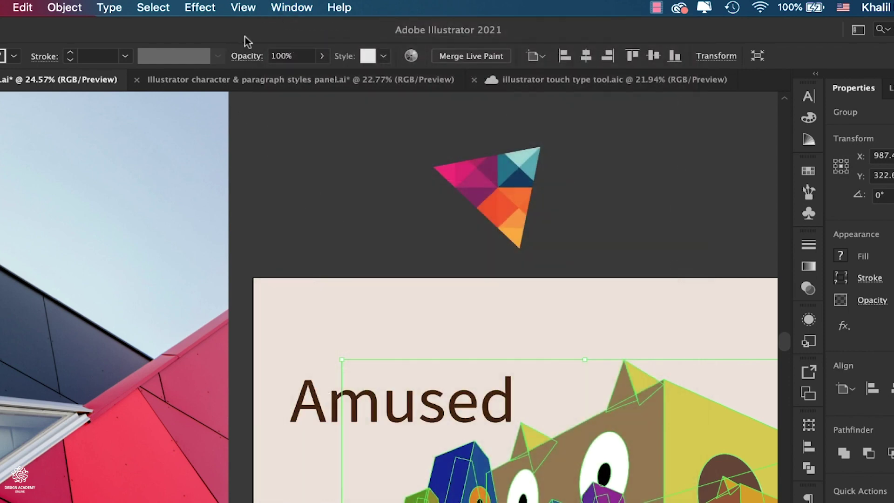
{"action": "left_click", "coordinate": [411, 56]}
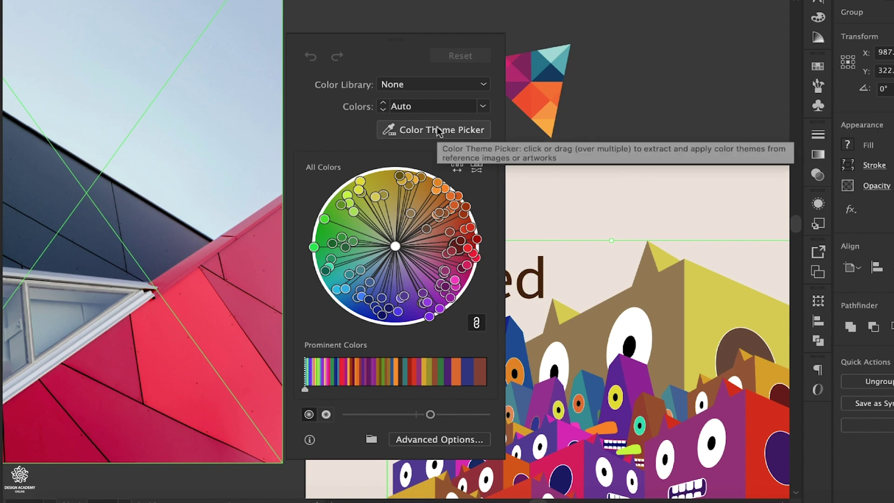
Recolour the monsters with the triangle logo's theme and widen orange in Prominent Colors
{"action": "left_click", "coordinate": [439, 130]}
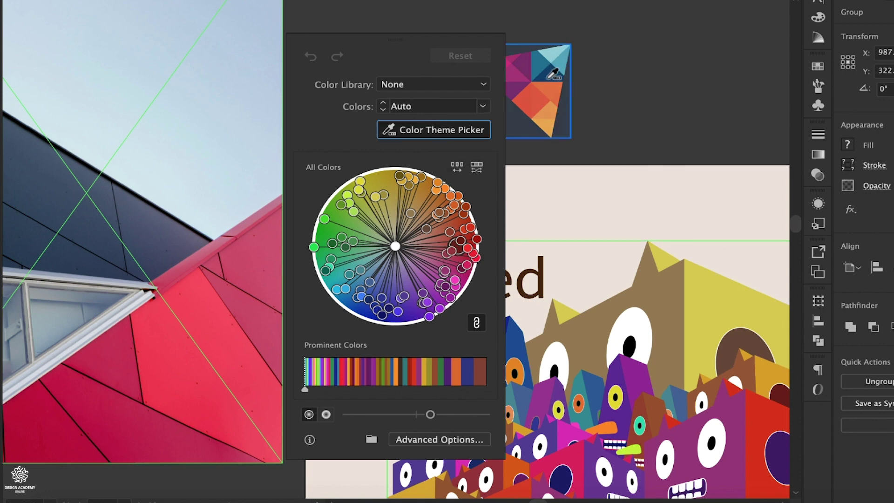
{"action": "left_click", "coordinate": [550, 77]}
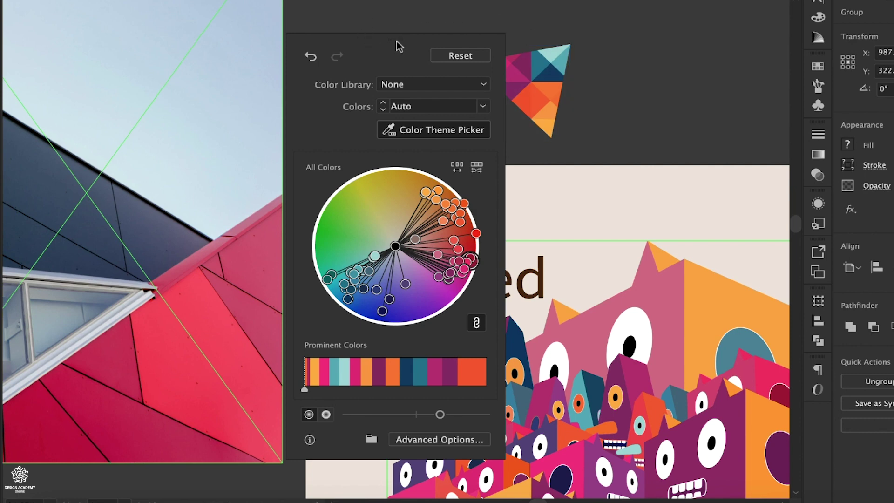
{"action": "left_click_drag", "start_coordinate": [387, 45], "coordinate": [301, 31]}
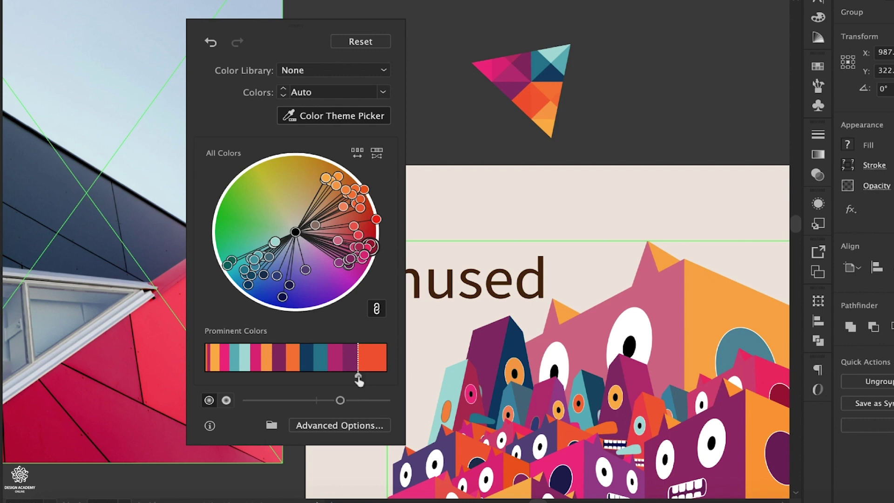
{"action": "left_click_drag", "start_coordinate": [358, 378], "coordinate": [374, 381]}
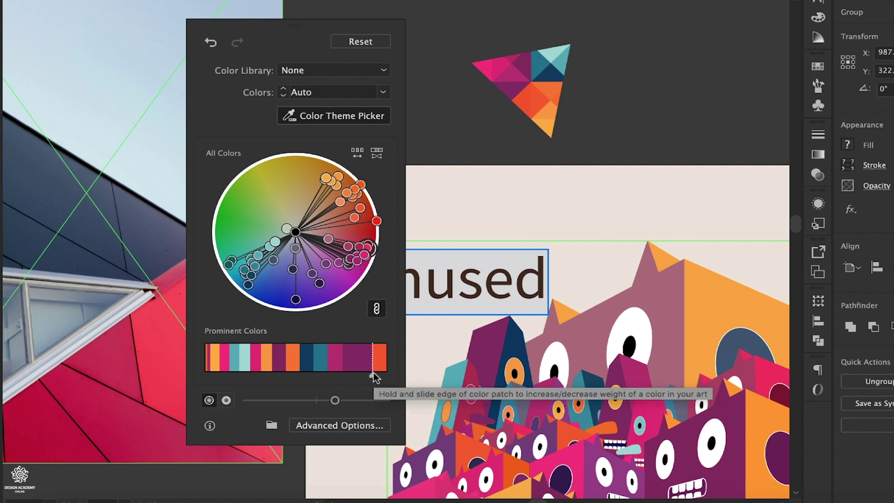
{"action": "left_click_drag", "start_coordinate": [374, 377], "coordinate": [347, 380]}
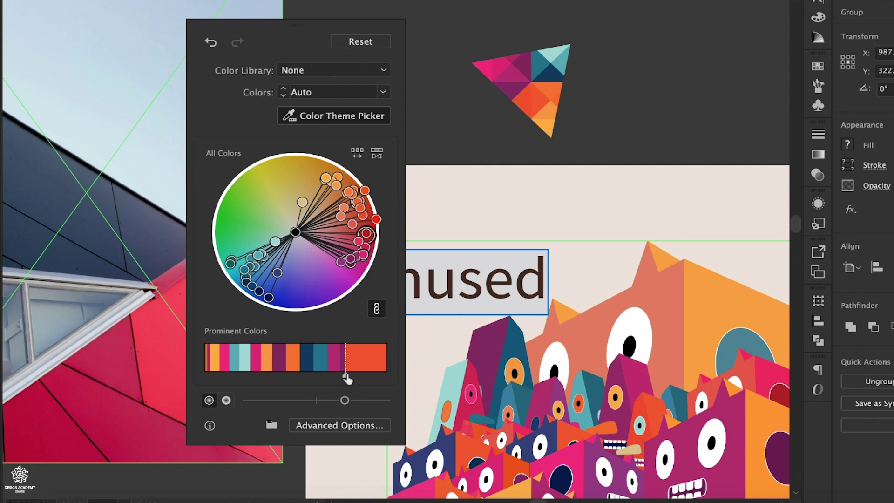
Shuffle the colour order, then raise brightness and saturation for lighter, more vivid colours
{"action": "left_click", "coordinate": [362, 156]}
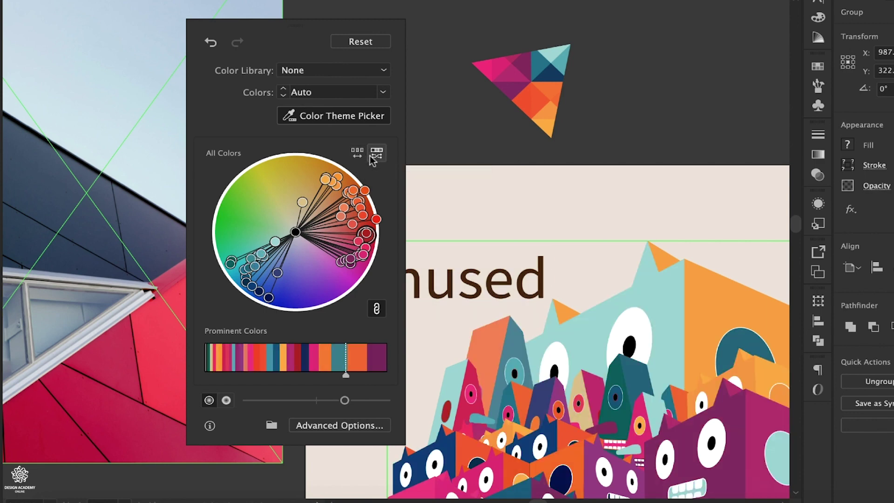
{"action": "left_click", "coordinate": [377, 155]}
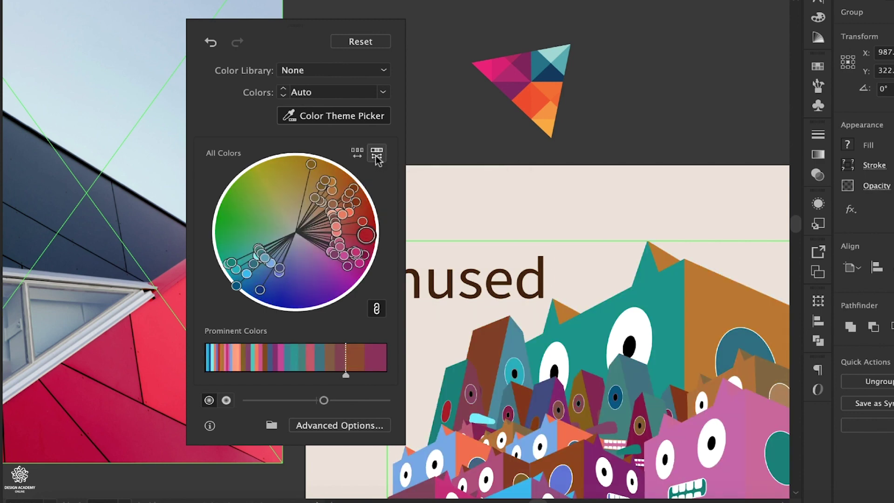
{"action": "left_click", "coordinate": [210, 44]}
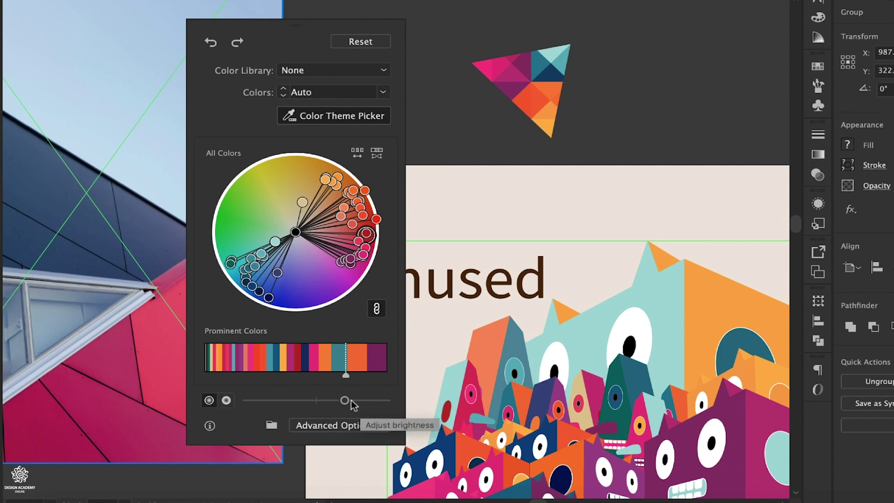
{"action": "left_click_drag", "start_coordinate": [345, 401], "coordinate": [367, 401]}
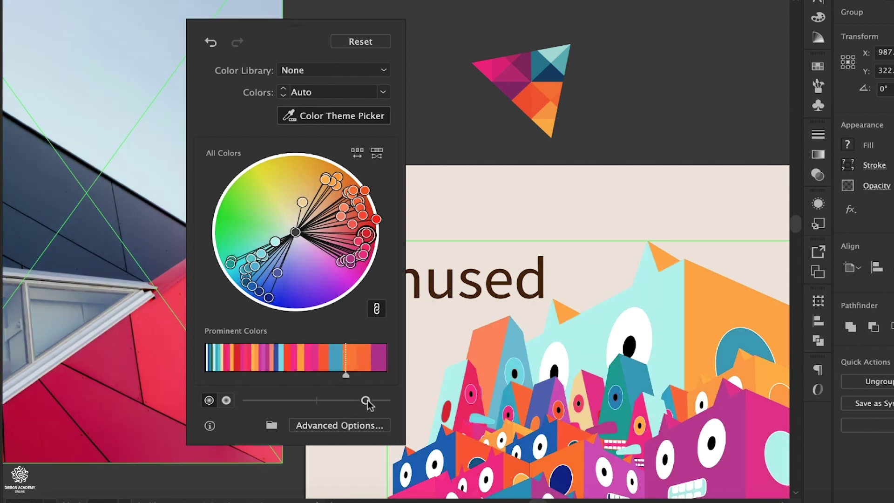
{"action": "left_click", "coordinate": [227, 400]}
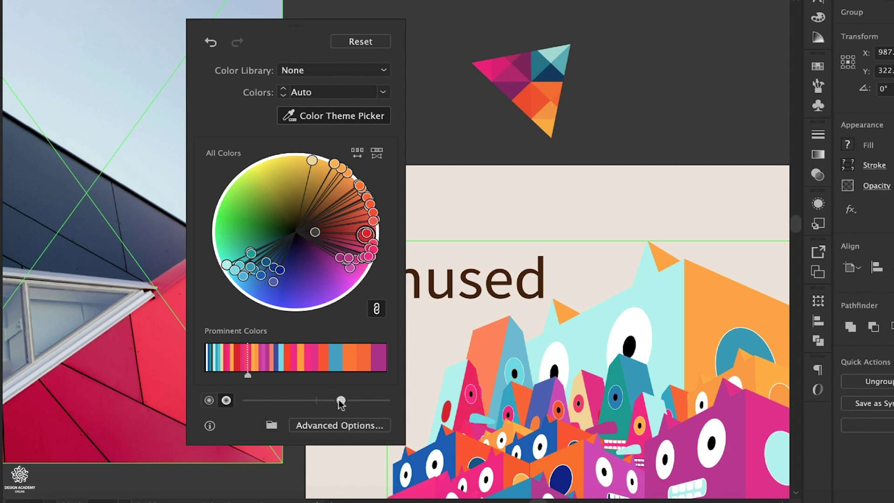
{"action": "left_click_drag", "start_coordinate": [342, 401], "coordinate": [369, 401]}
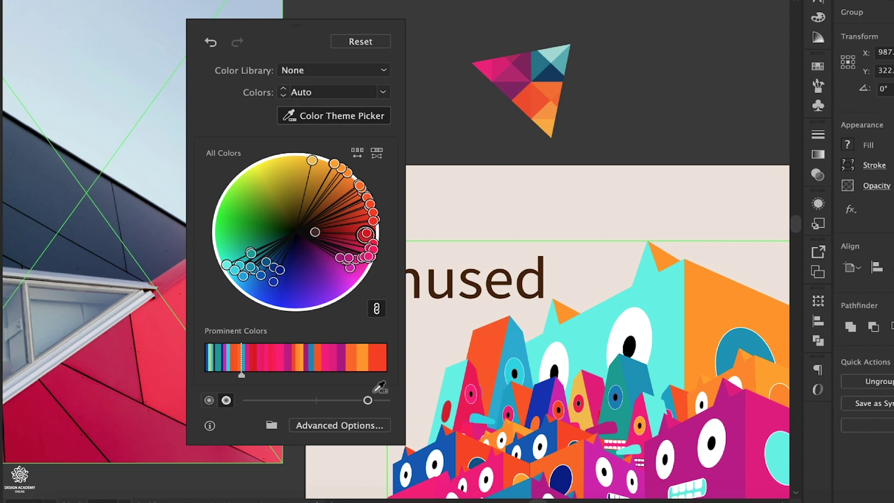
Reset the colours, try a theme lasso-sampled from several monsters, then reset again
{"action": "left_click", "coordinate": [359, 42]}
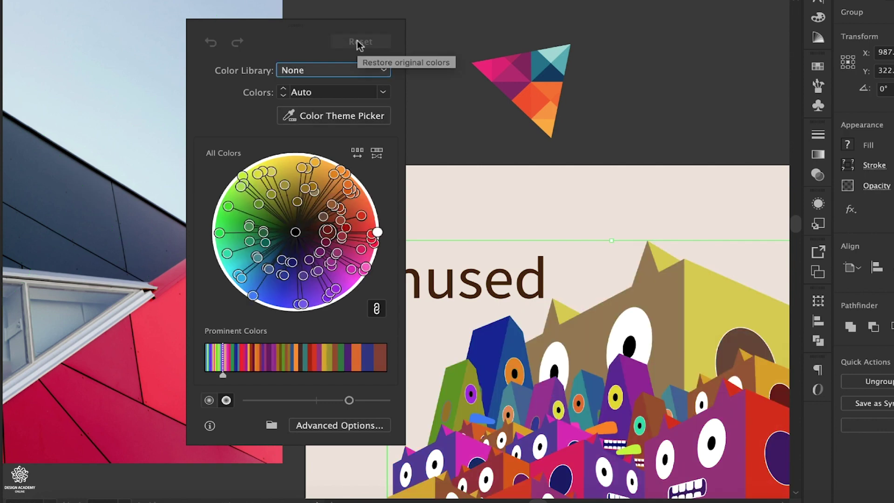
{"action": "left_click", "coordinate": [333, 119]}
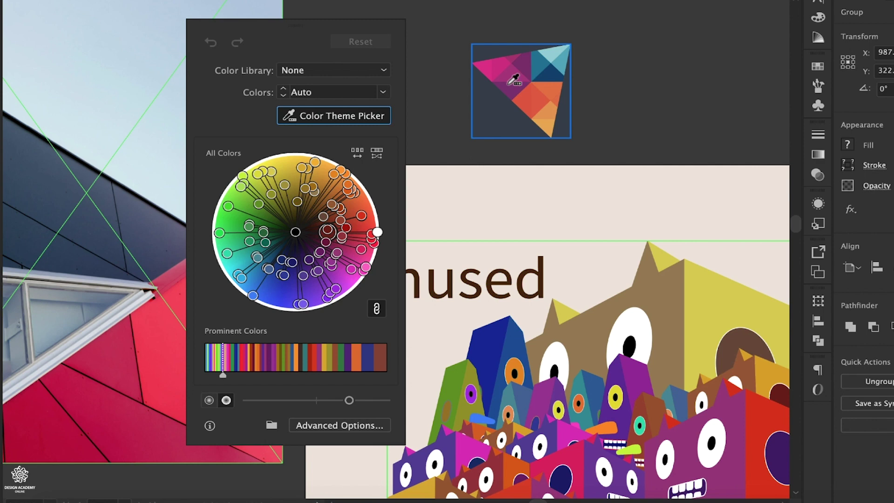
{"action": "mouse_move", "coordinate": [428, 477]}
{"action": "left_mouse_down"}
{"action": "mouse_move", "coordinate": [422, 444]}
{"action": "mouse_move", "coordinate": [396, 449]}
{"action": "mouse_move", "coordinate": [375, 465]}
{"action": "mouse_move", "coordinate": [385, 479]}
{"action": "left_mouse_up"}
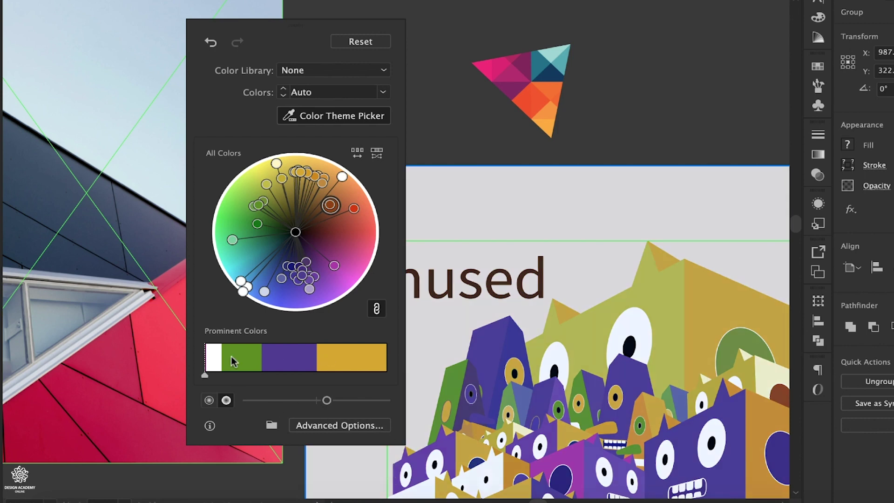
{"action": "left_click_drag", "start_coordinate": [205, 375], "coordinate": [352, 376]}
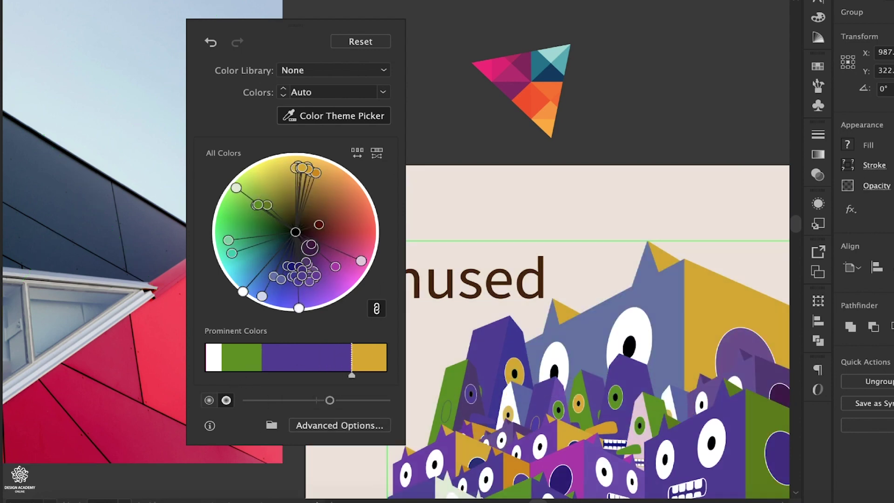
{"action": "left_click", "coordinate": [359, 42]}
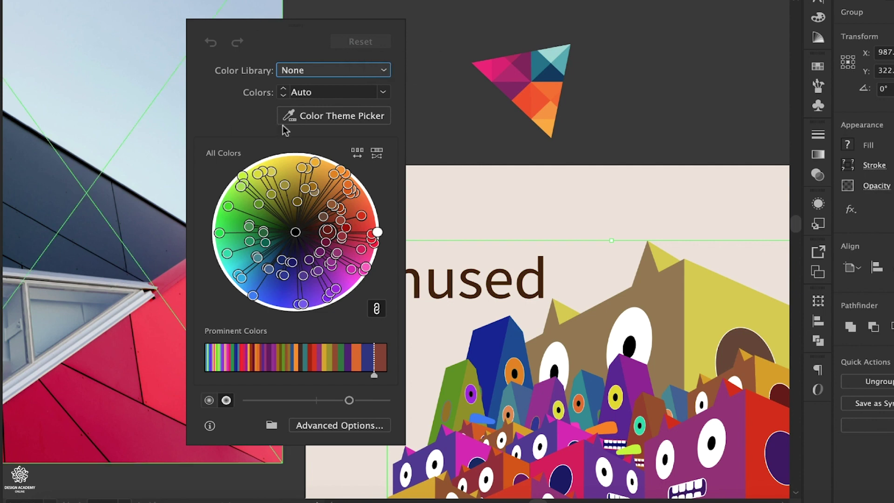
Apply the architecture photo's theme, widen red and dark blue, and show Advanced Options
{"action": "left_click", "coordinate": [308, 117]}
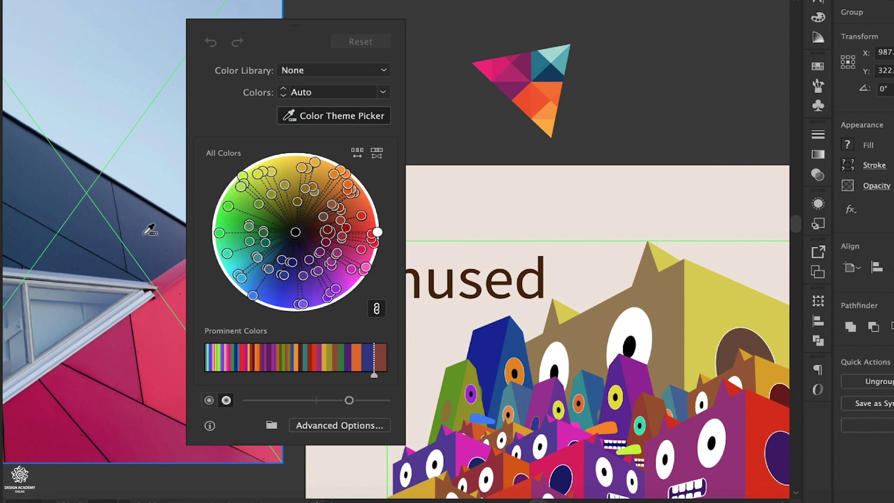
{"action": "left_click", "coordinate": [144, 233]}
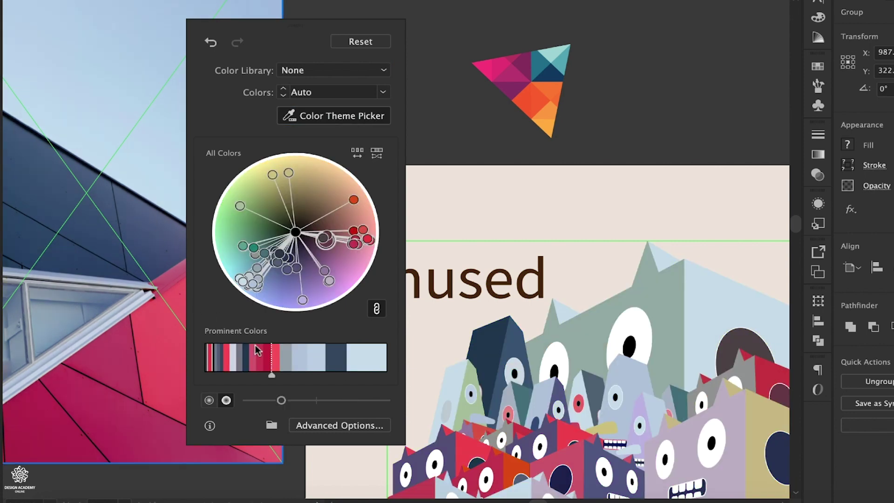
{"action": "left_click_drag", "start_coordinate": [281, 380], "coordinate": [348, 377]}
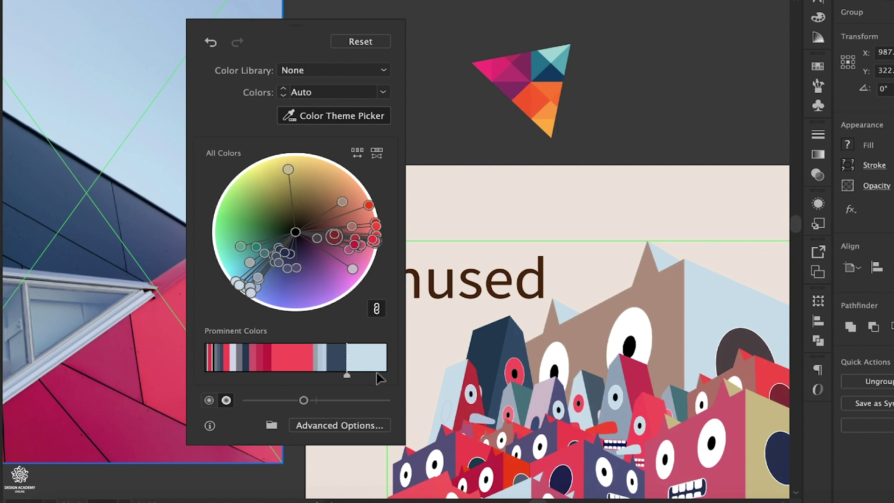
{"action": "left_click_drag", "start_coordinate": [345, 377], "coordinate": [366, 379]}
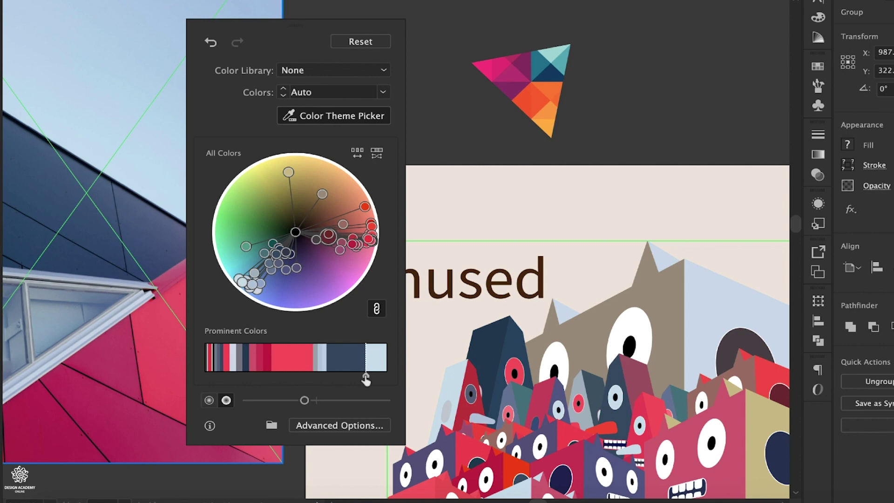
{"action": "left_click", "coordinate": [340, 425]}
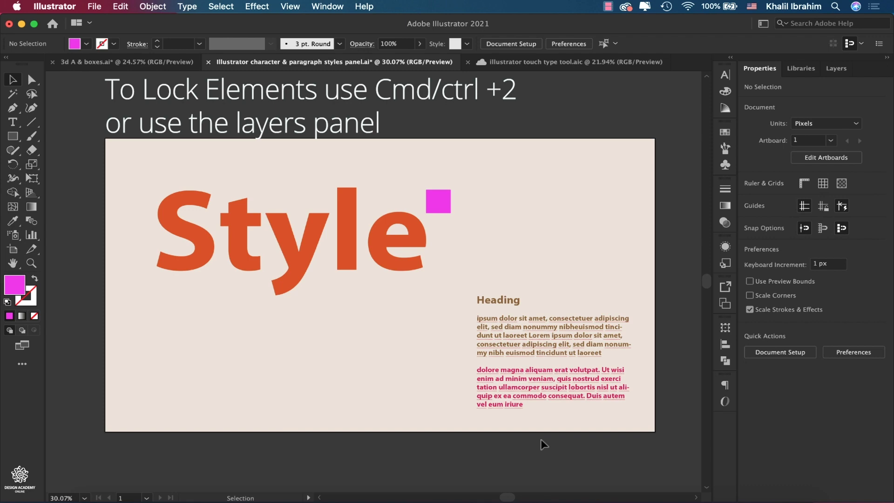
Unlock all objects, including the Heading text frame, and select the artboard-sized background
{"action": "key", "text": "super+a"}
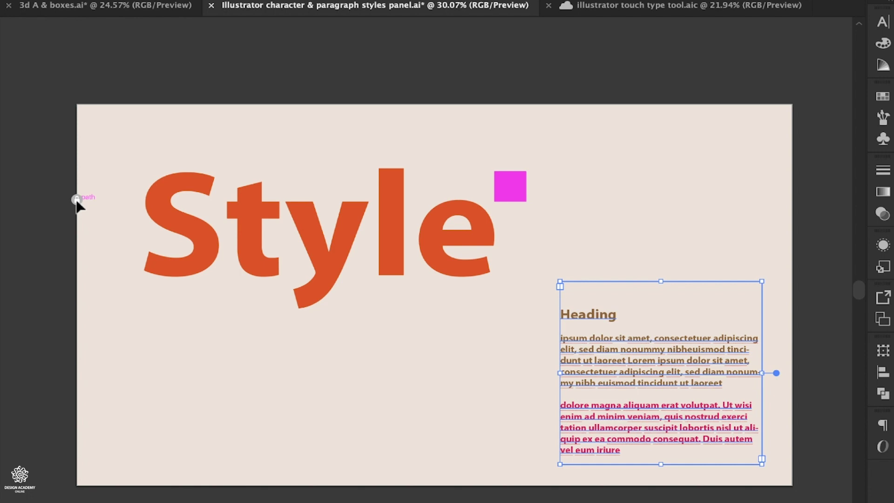
{"action": "left_click", "coordinate": [77, 201], "text": "shift"}
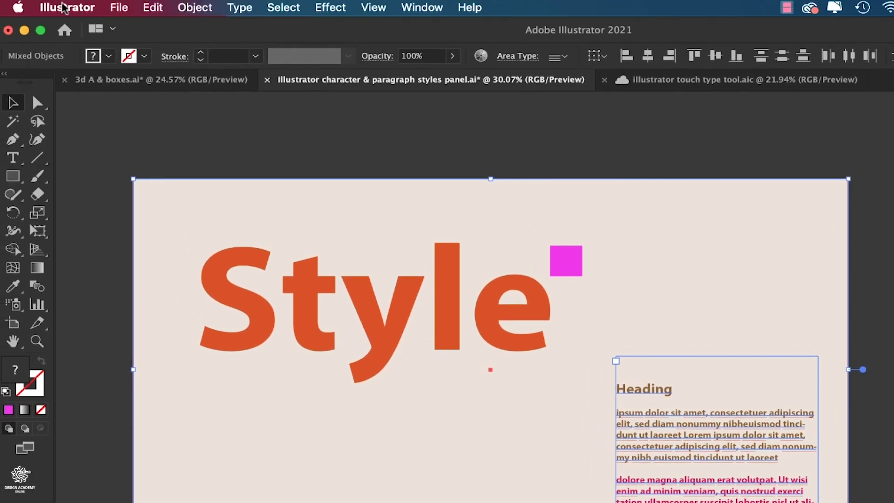
Review the Selection & Anchor Display preferences under Illustrator > Preferences
{"action": "left_click", "coordinate": [65, 7]}
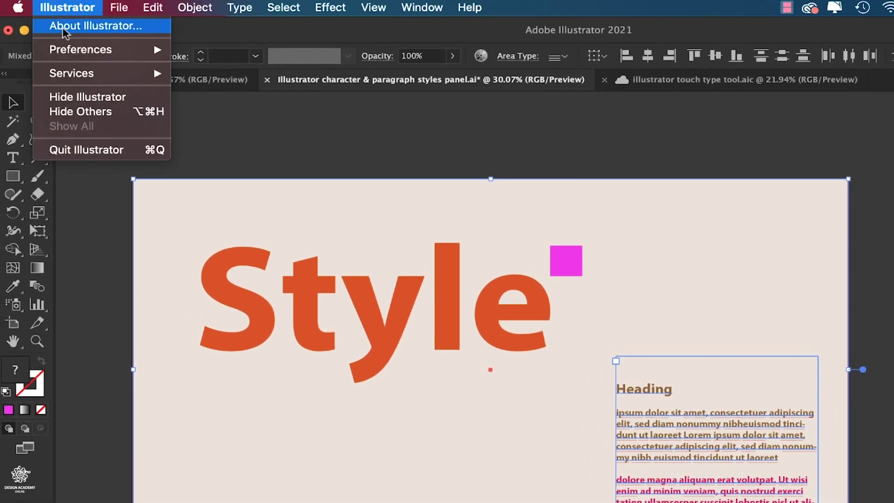
{"action": "mouse_move", "coordinate": [64, 48]}
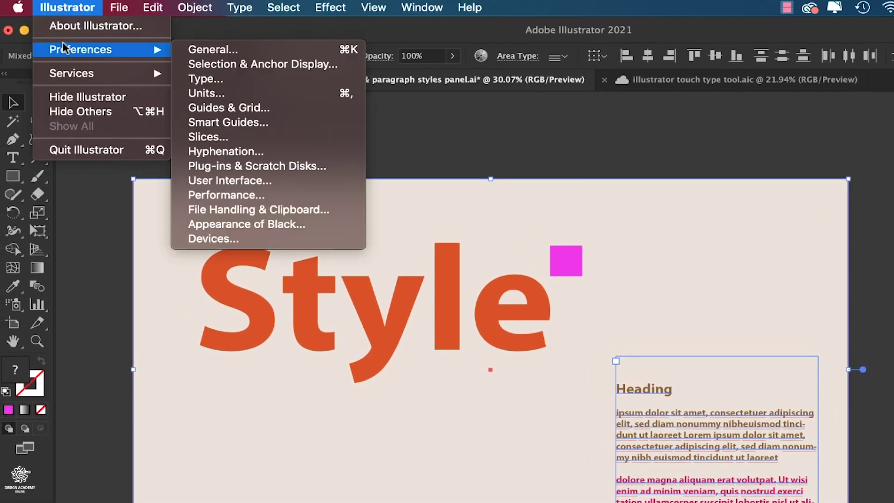
{"action": "left_click", "coordinate": [229, 65]}
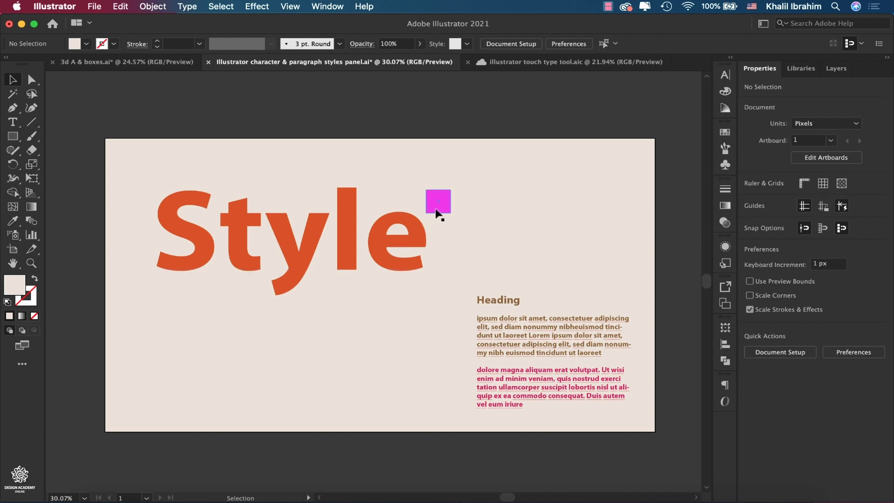
Drag the magenta square with smart guides to X 1174 px, level with the letter tops
{"action": "left_click", "coordinate": [438, 210]}
{"action": "left_click_drag", "start_coordinate": [440, 212], "coordinate": [447, 269]}
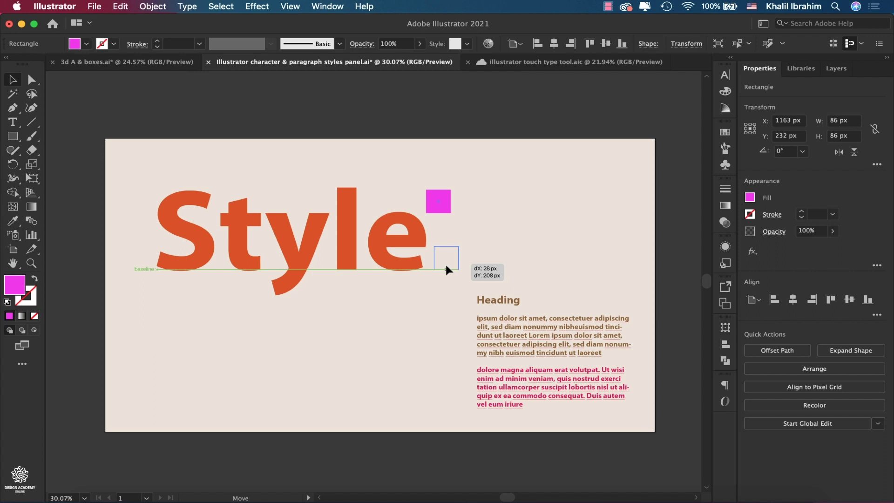
{"action": "left_click_drag", "start_coordinate": [447, 269], "coordinate": [441, 235]}
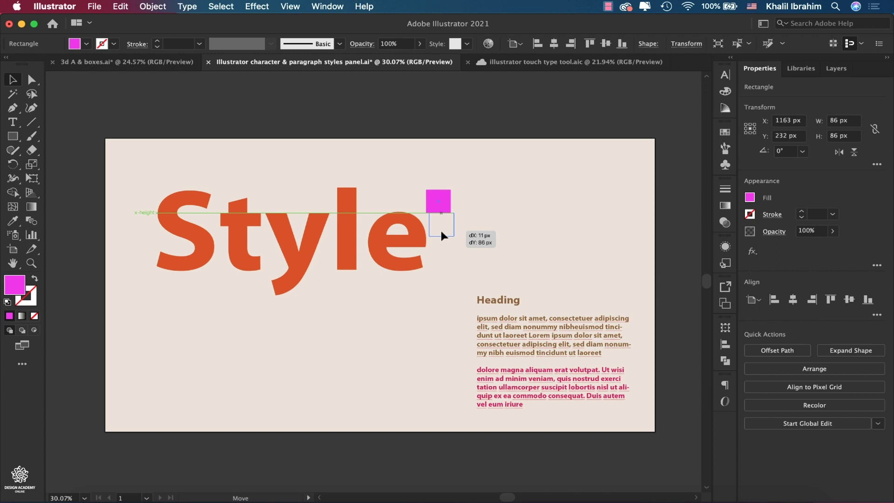
{"action": "left_click_drag", "start_coordinate": [441, 235], "coordinate": [442, 213]}
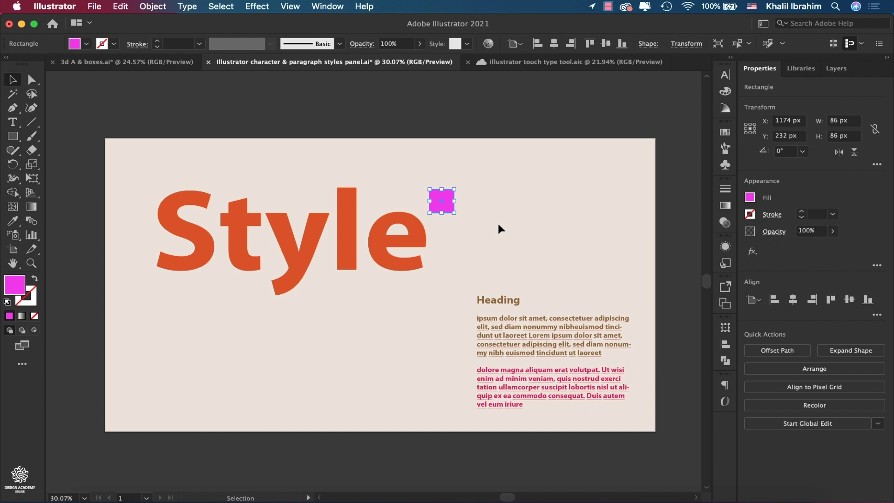
Extend the Heading text frame upward, then try Center, Top, Justify before settling on Bottom alignment
{"action": "left_click", "coordinate": [512, 348]}
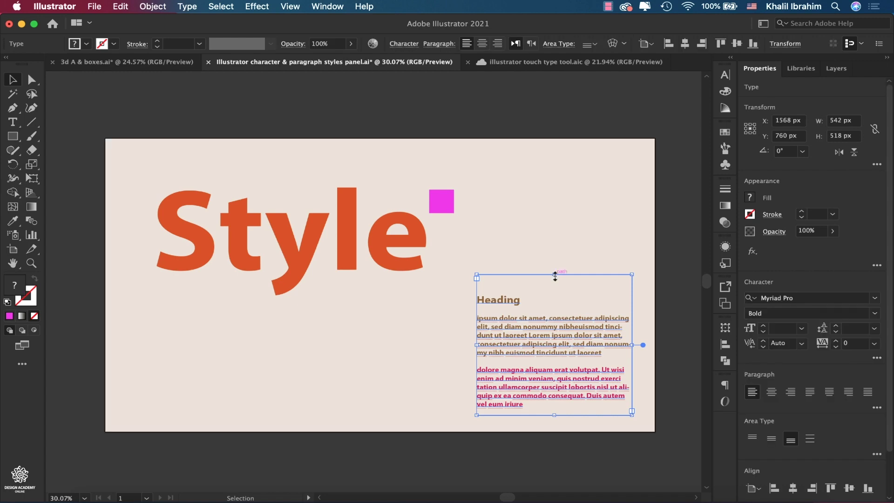
{"action": "left_click_drag", "start_coordinate": [554, 275], "coordinate": [546, 183]}
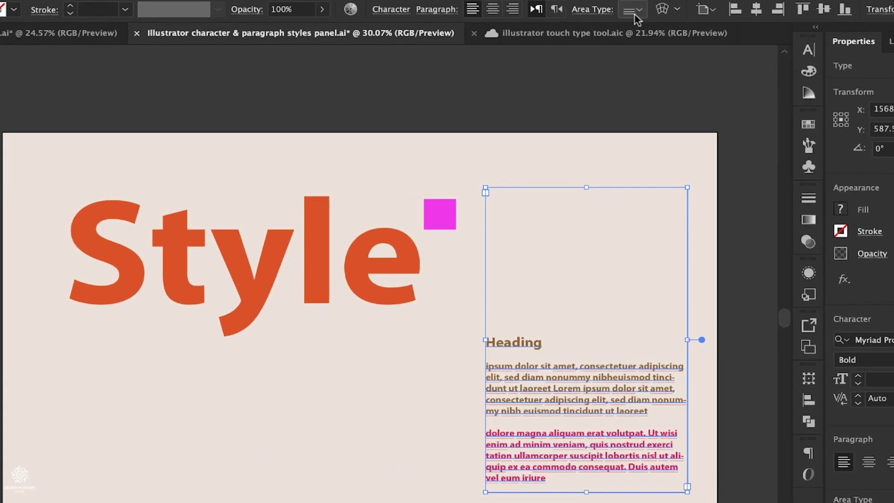
{"action": "left_click", "coordinate": [634, 14]}
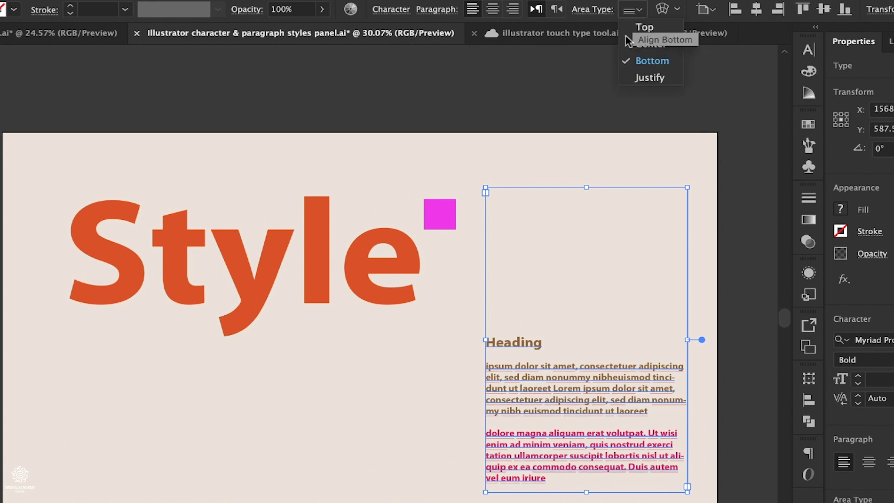
{"action": "left_click", "coordinate": [639, 45]}
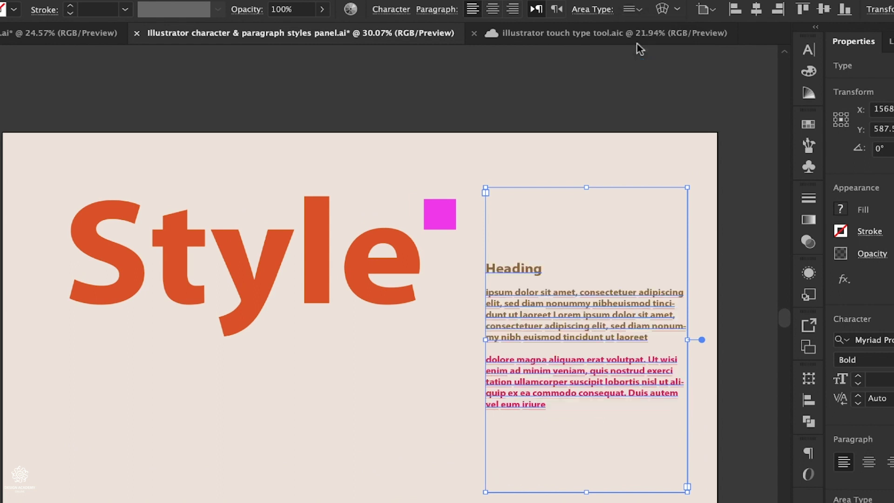
{"action": "left_click", "coordinate": [634, 10]}
{"action": "left_click", "coordinate": [641, 28]}
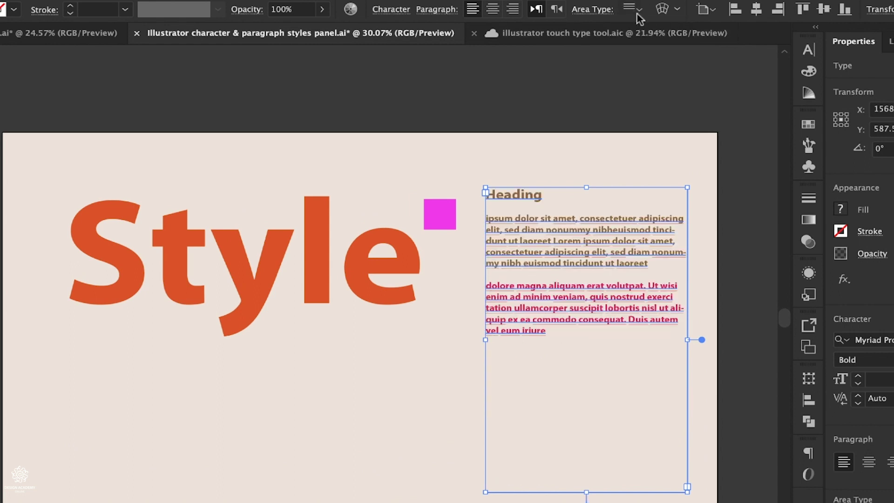
{"action": "left_click", "coordinate": [634, 11]}
{"action": "left_click", "coordinate": [648, 79]}
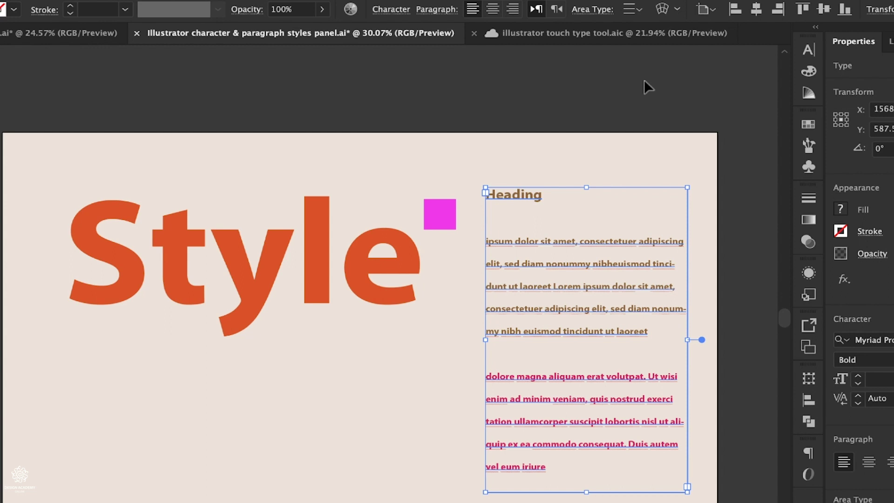
{"action": "left_click", "coordinate": [635, 10]}
{"action": "left_click", "coordinate": [642, 62]}
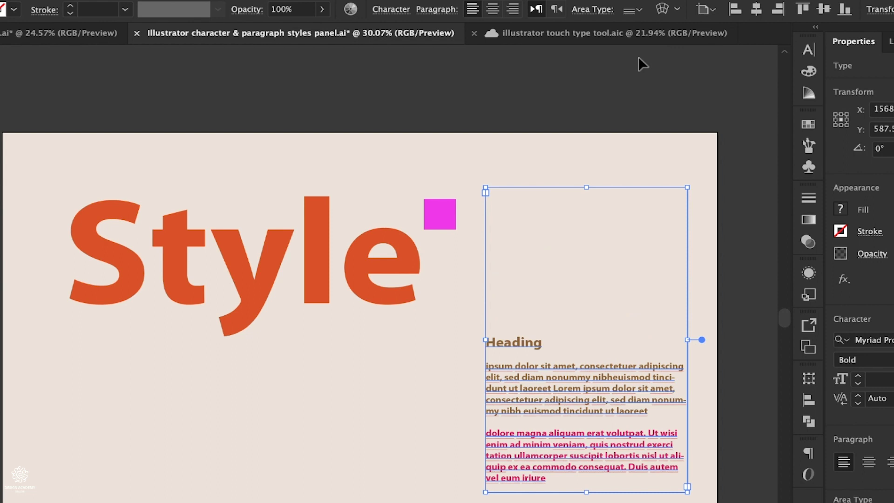
Edit the Style text inside its group and show the Character panel's font height options
{"action": "double_click", "coordinate": [289, 259]}
{"action": "double_click", "coordinate": [286, 263]}
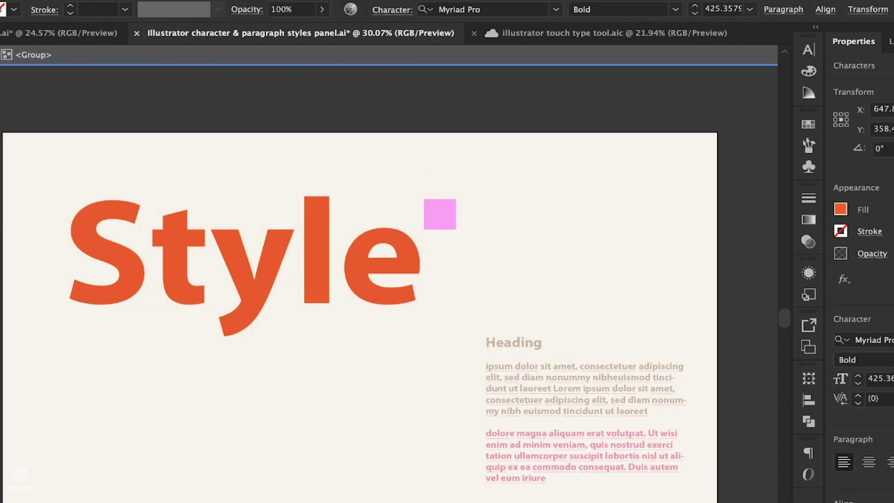
{"action": "left_click", "coordinate": [808, 51]}
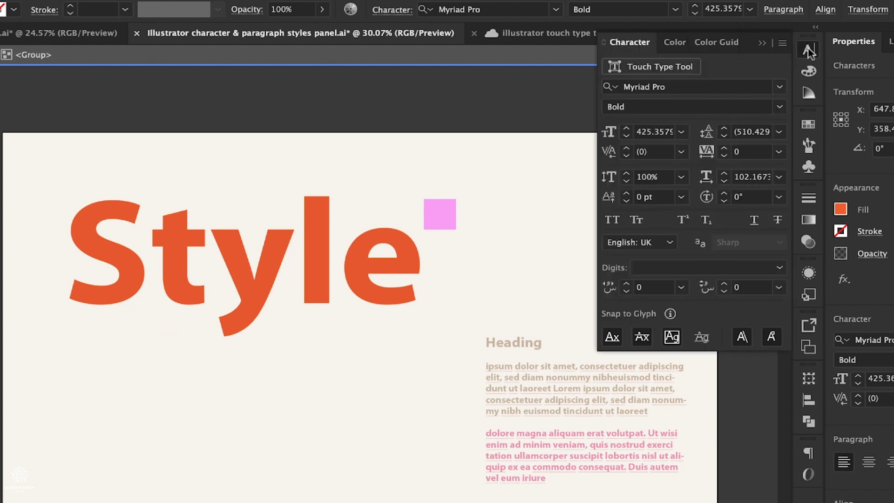
{"action": "left_click", "coordinate": [687, 44]}
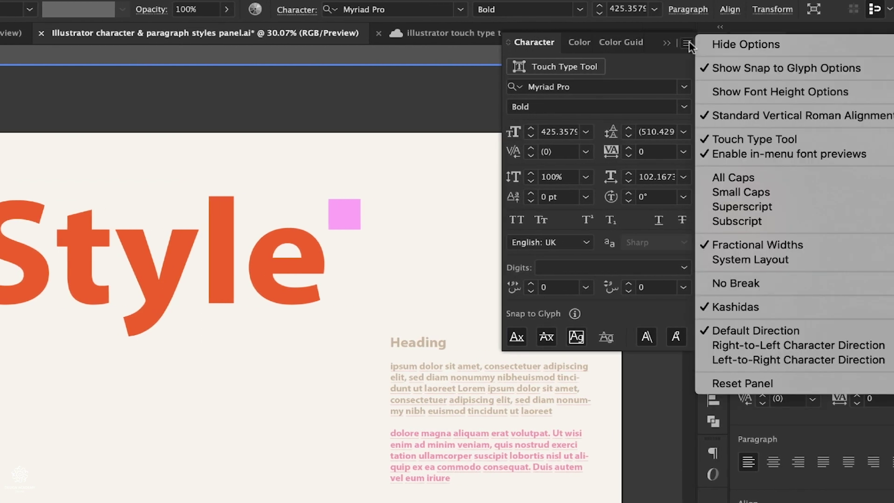
{"action": "left_click", "coordinate": [720, 90]}
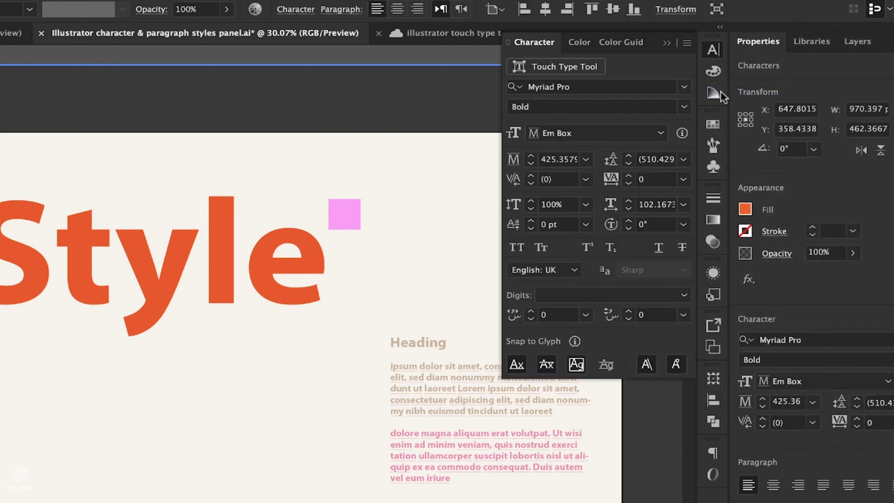
Try measuring font size by x-Height, then switch the reference back to Em Box
{"action": "left_click", "coordinate": [660, 133]}
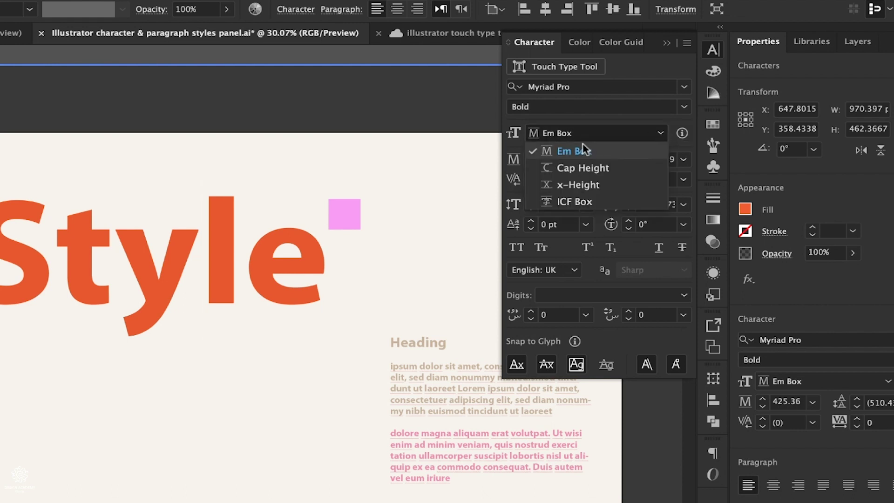
{"action": "left_click", "coordinate": [577, 184]}
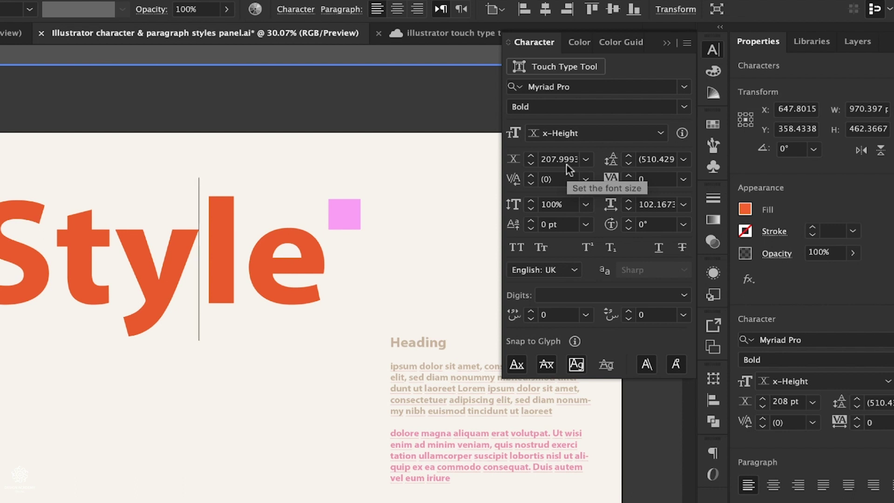
{"action": "left_click", "coordinate": [643, 137]}
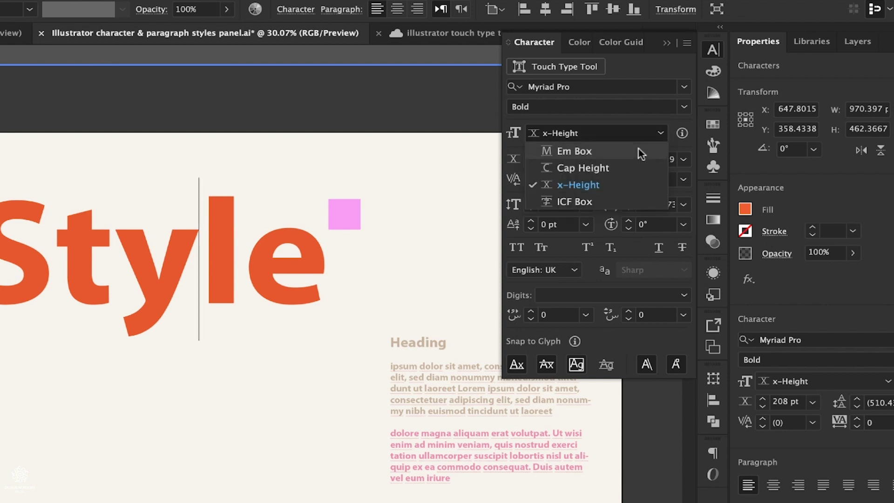
{"action": "left_click", "coordinate": [641, 152]}
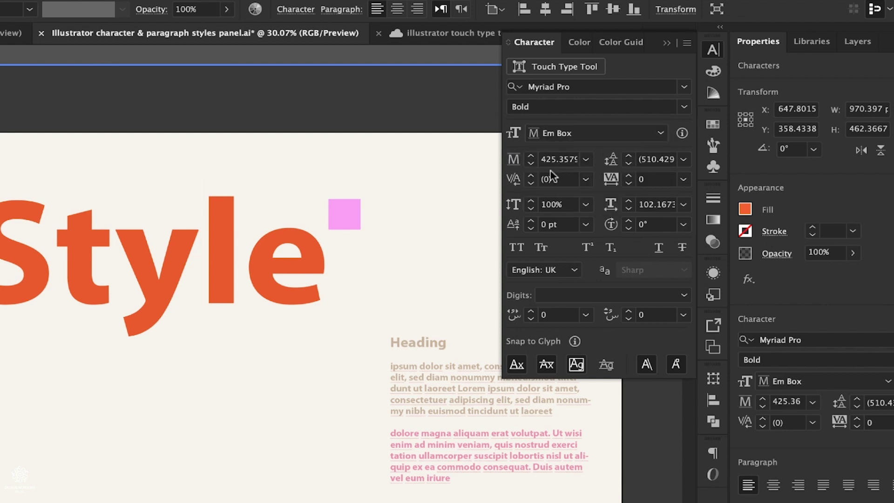